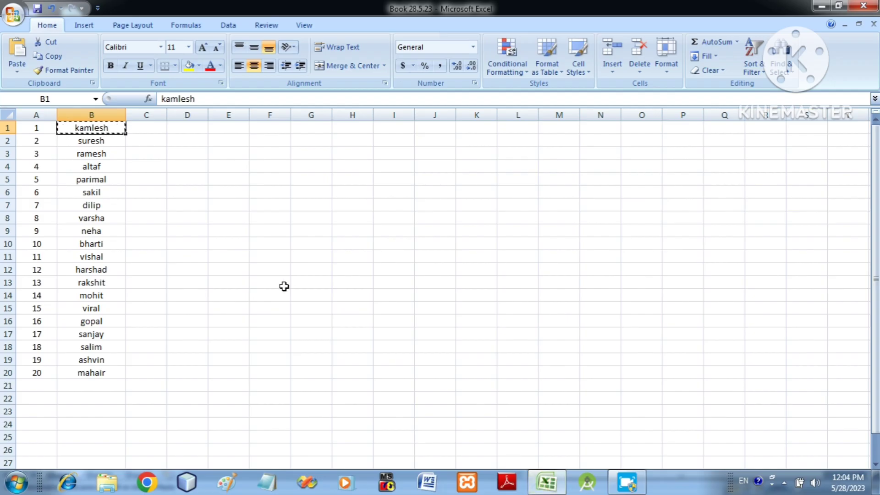
# - Copy the first name from B1 and minimise the Book 28.5.23 workbook to the desktop
pyautogui.press('Escape')
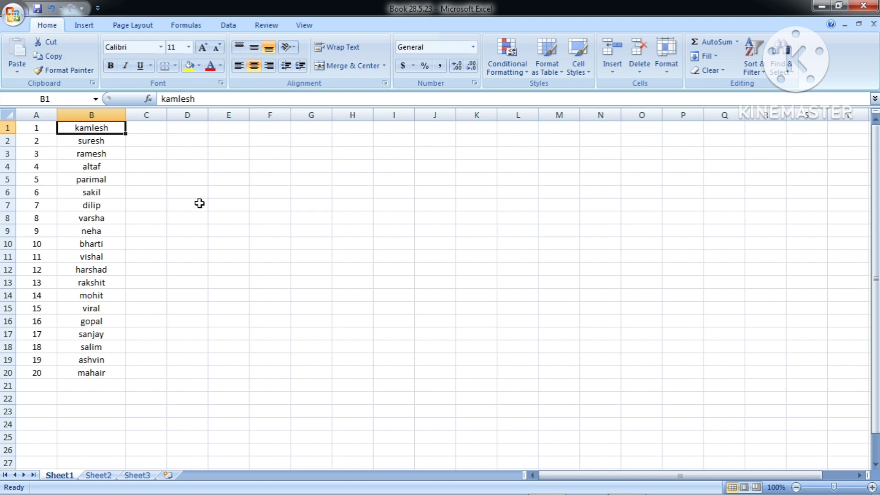
pyautogui.click(146, 131)
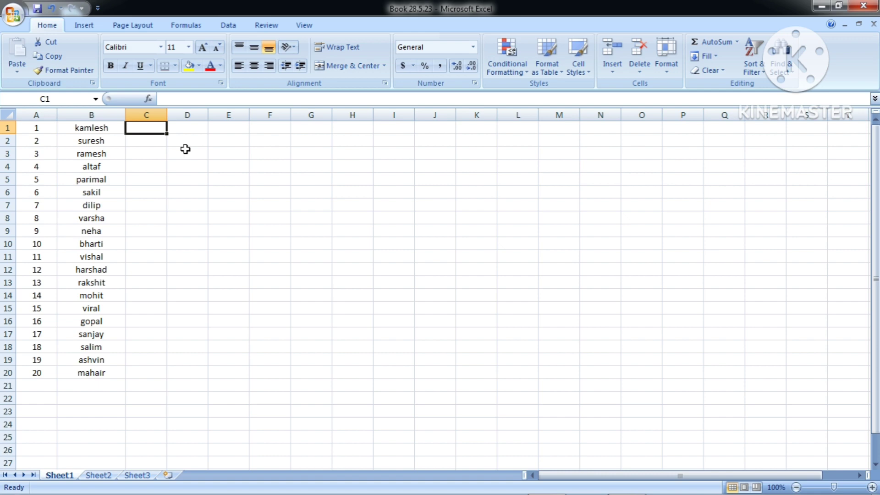
pyautogui.click(105, 115)
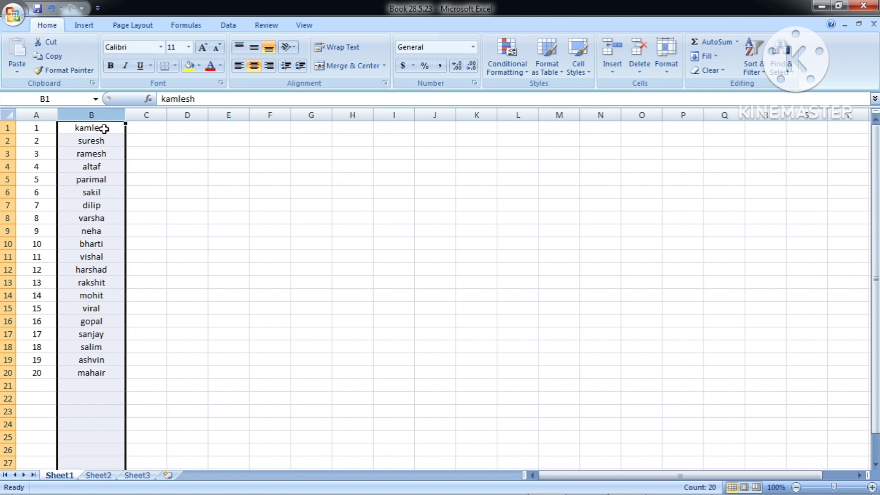
pyautogui.click(103, 130)
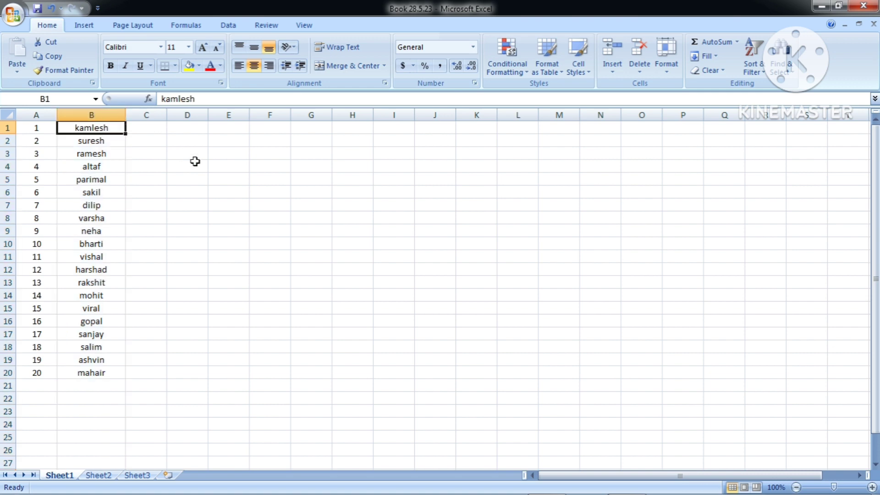
pyautogui.hotkey('ctrl', 'c')
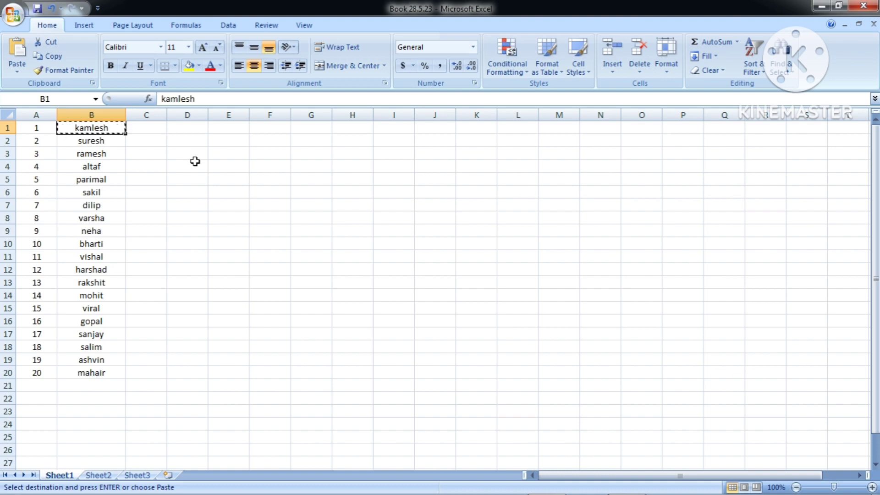
pyautogui.click(821, 6)
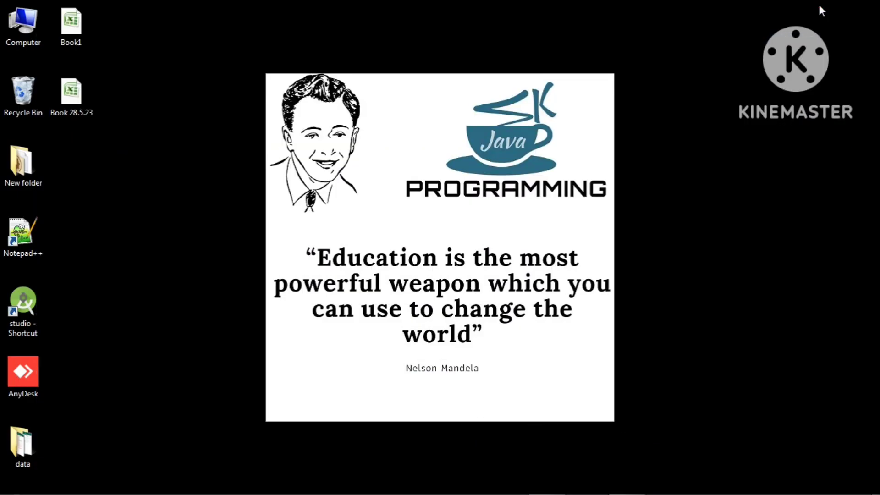
# - Create a new desktop folder named with the first name copied from B1
pyautogui.rightClick(660, 100)
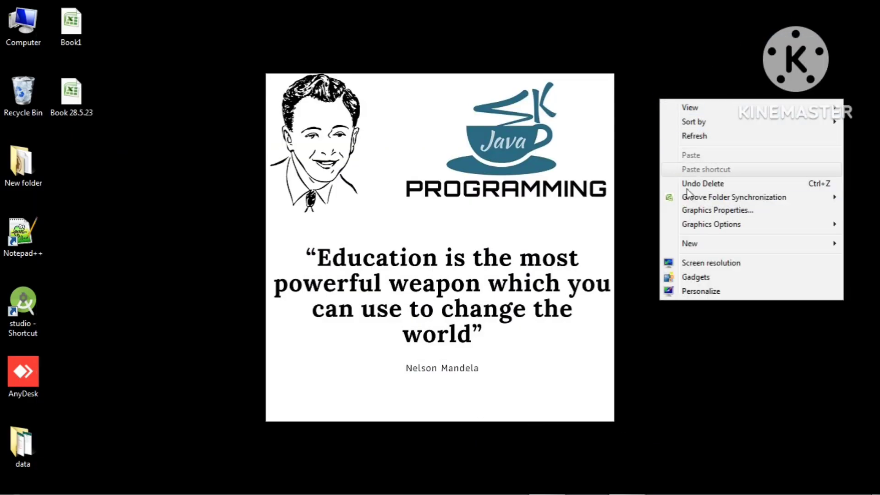
pyautogui.moveTo(690, 243)
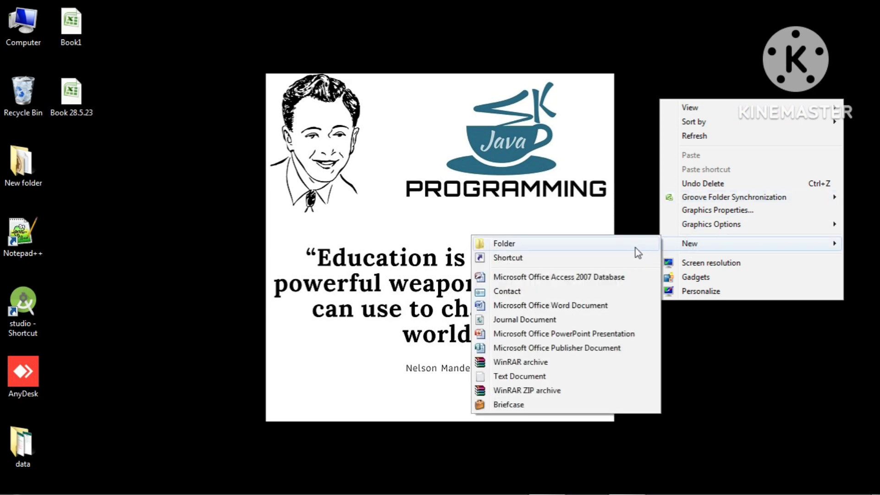
pyautogui.click(635, 247)
pyautogui.press('BackSpace')
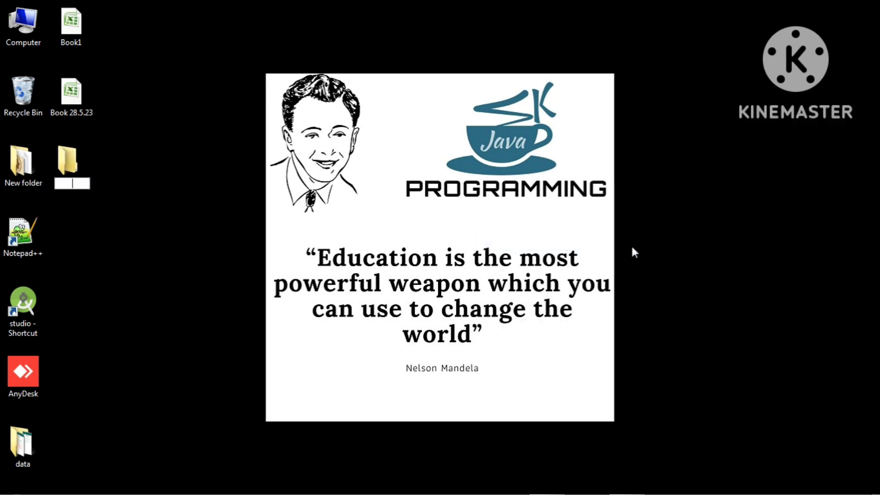
pyautogui.write('kamlesh')
pyautogui.press('Return')
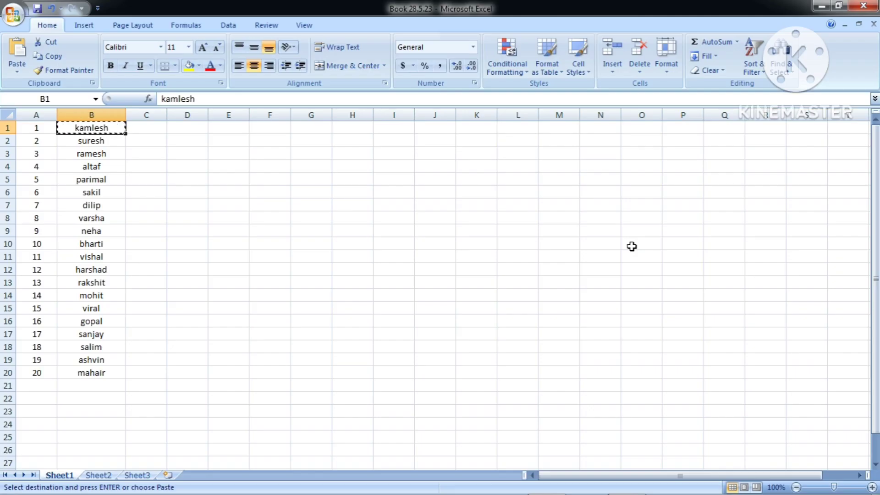
pyautogui.press('Escape')
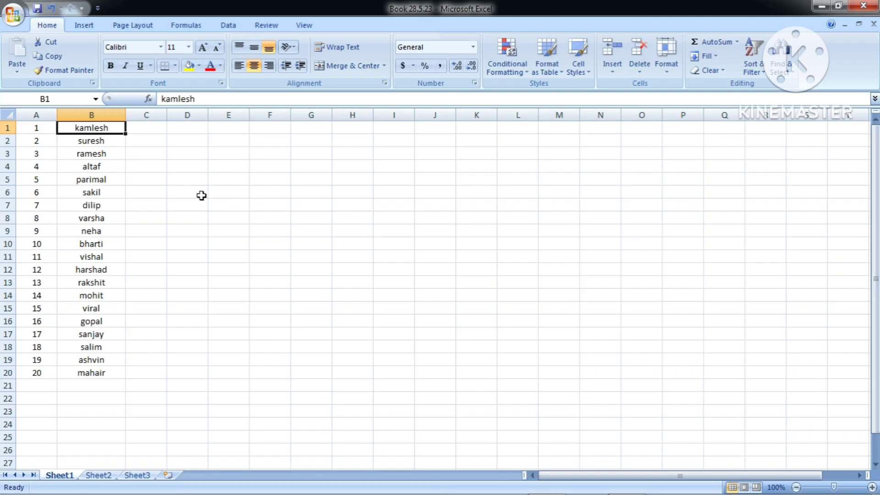
pyautogui.click(112, 117)
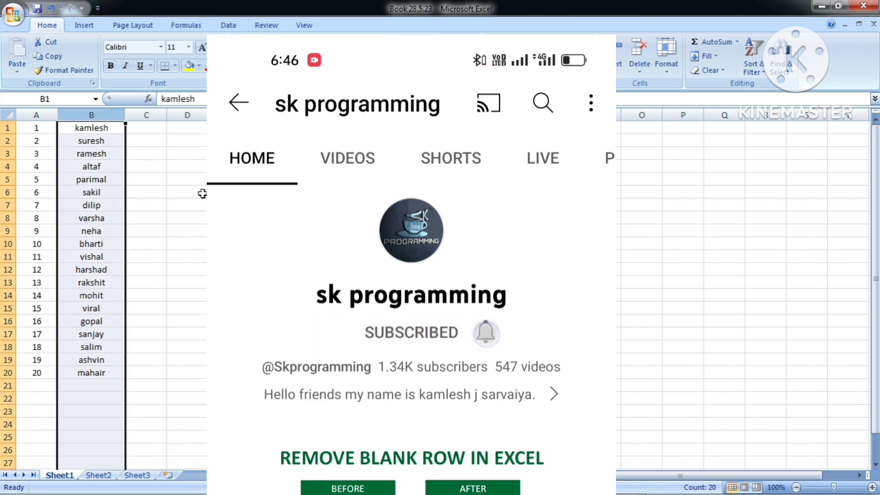
# - Minimise Excel, pick out the test name folder on the desktop, and return to Book 28.5.23
pyautogui.click(823, 9)
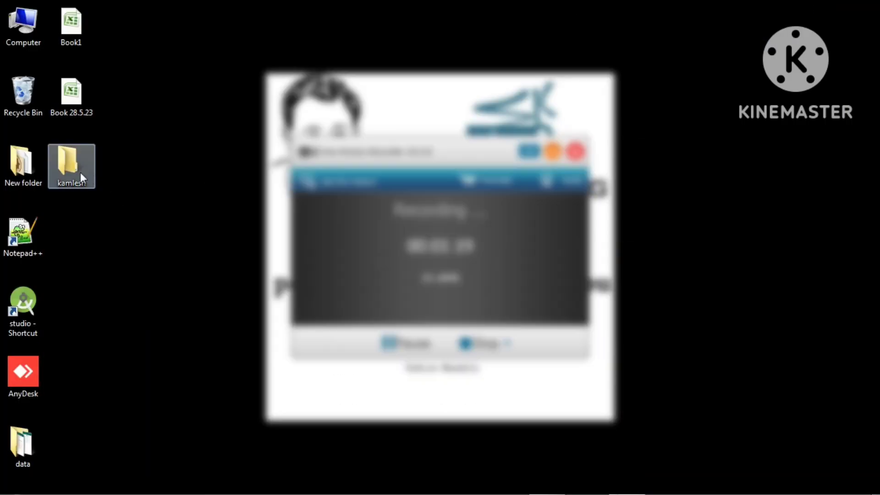
pyautogui.click(81, 175)
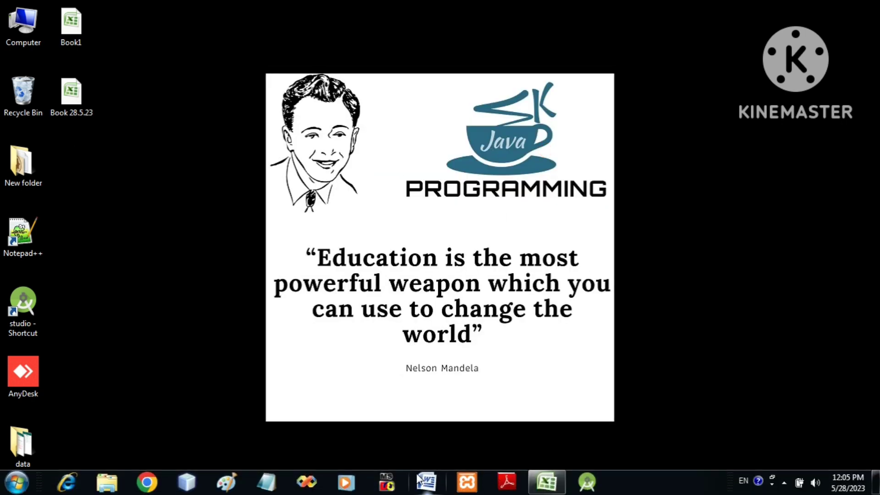
pyautogui.click(547, 482)
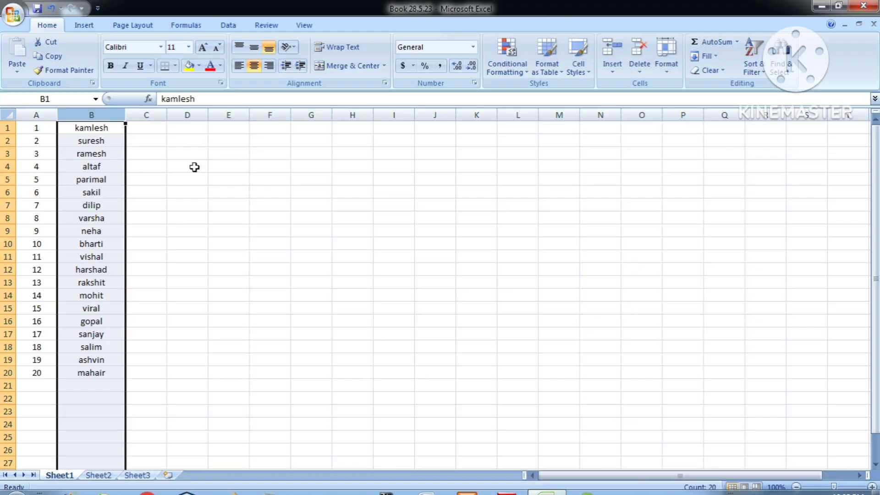
# - Widen column C and enter =CONCATENATE("MD ",B1) in C1
pyautogui.click(118, 128)
pyautogui.moveTo(167, 115); pyautogui.dragTo(268, 115)
pyautogui.click(177, 126)
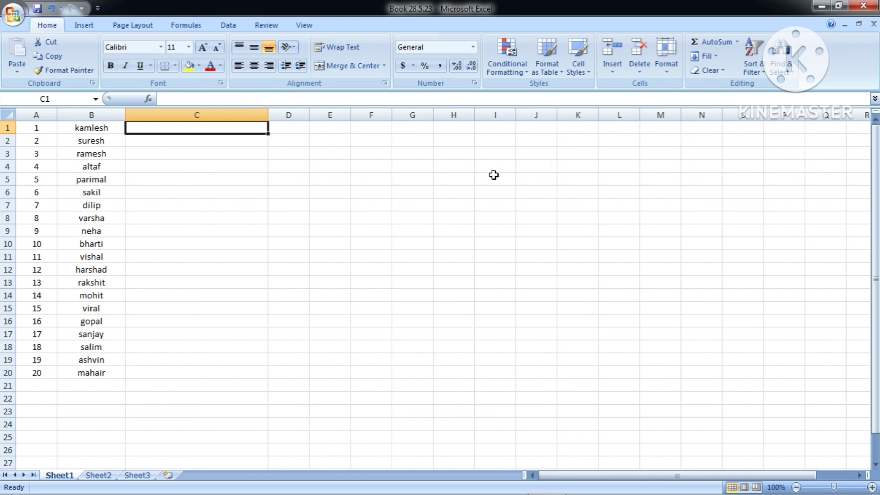
pyautogui.write('=con')
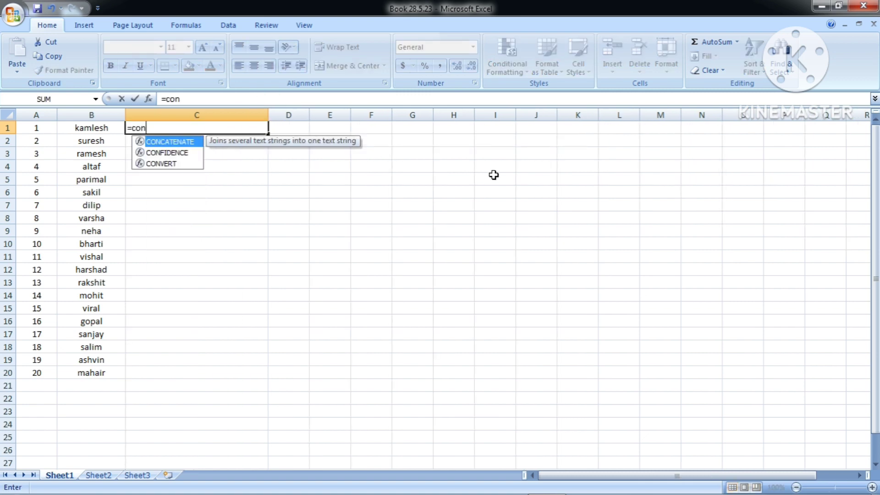
pyautogui.press('Tab')
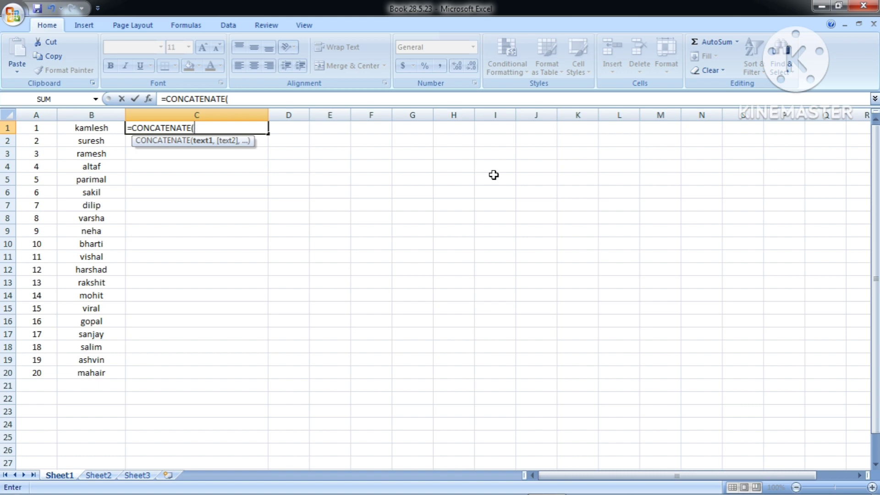
pyautogui.write('"')
pyautogui.write('MD')
pyautogui.write(' "')
pyautogui.write(',')
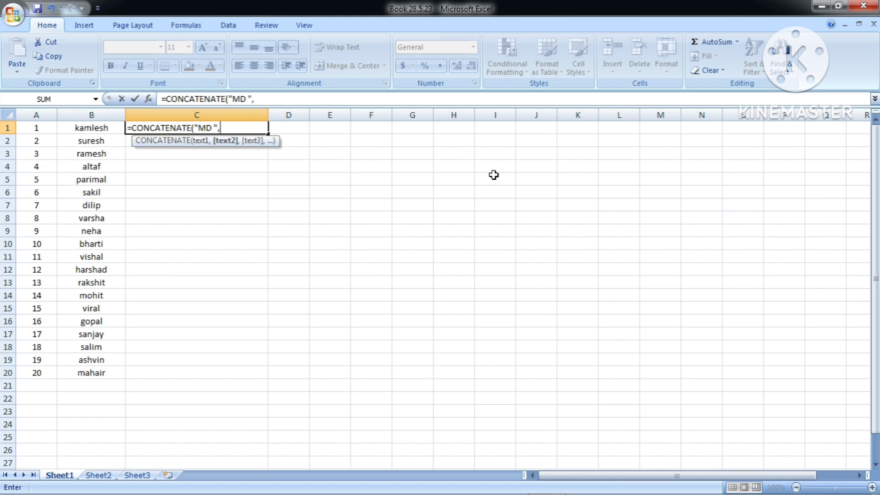
pyautogui.click(94, 127)
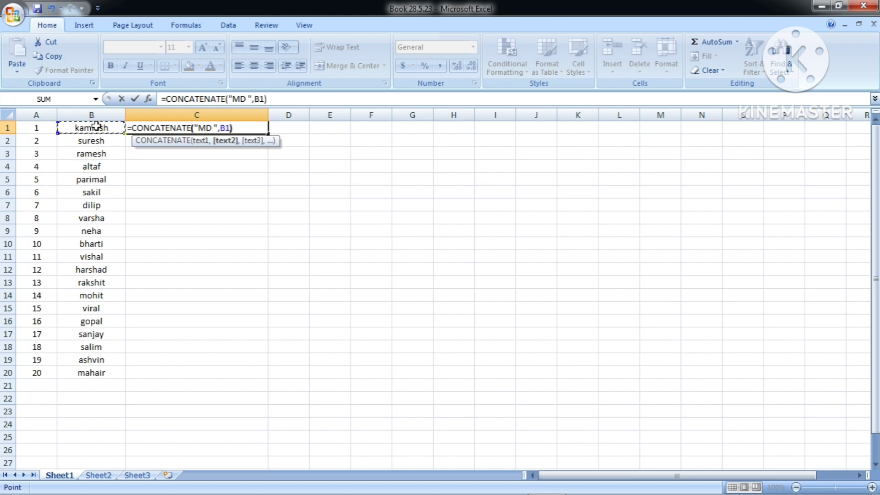
pyautogui.write(')')
pyautogui.press('Return')
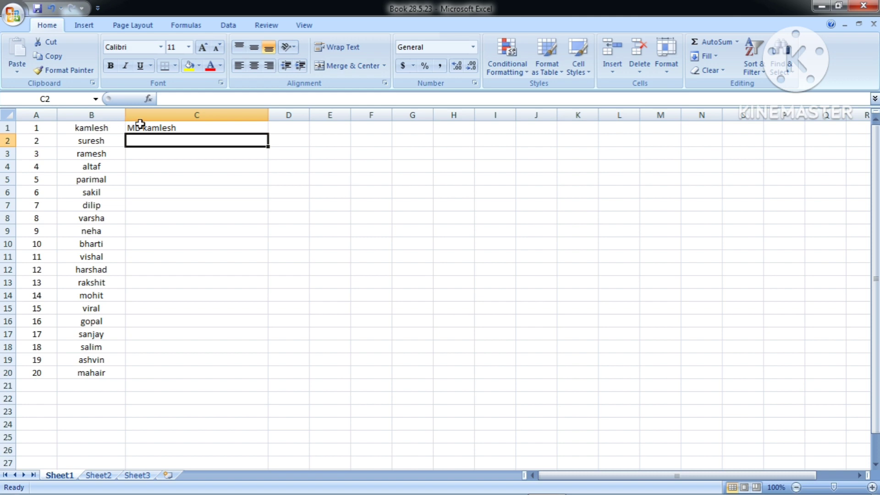
# - Fill the C1 MD formula down to all twenty name rows and spot-check C2 to C4
pyautogui.click(138, 123)
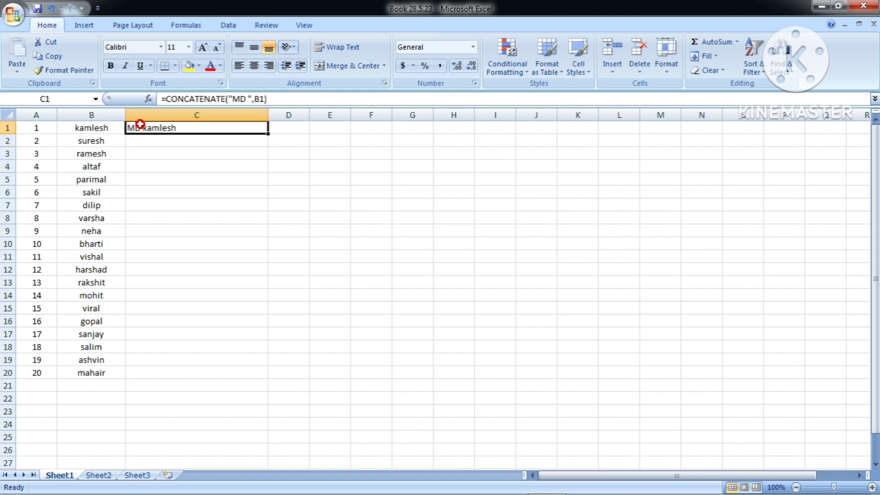
pyautogui.doubleClick(265, 136)
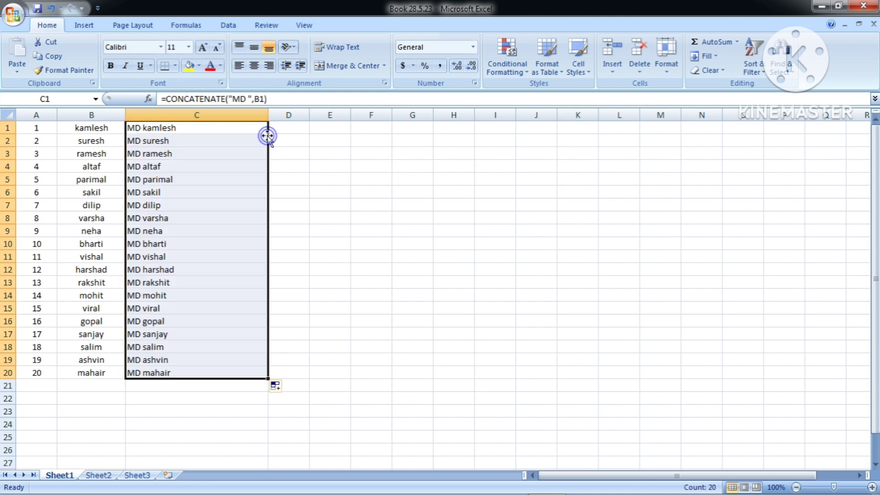
pyautogui.click(202, 139)
pyautogui.click(198, 153)
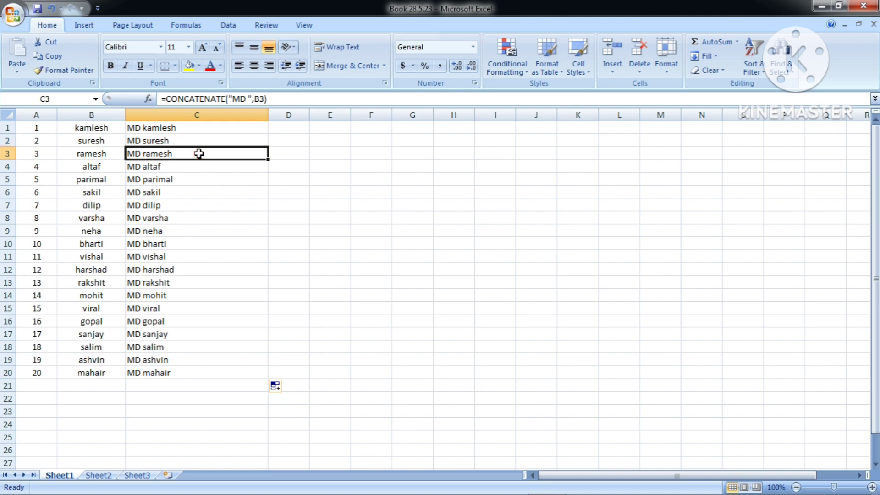
pyautogui.click(197, 167)
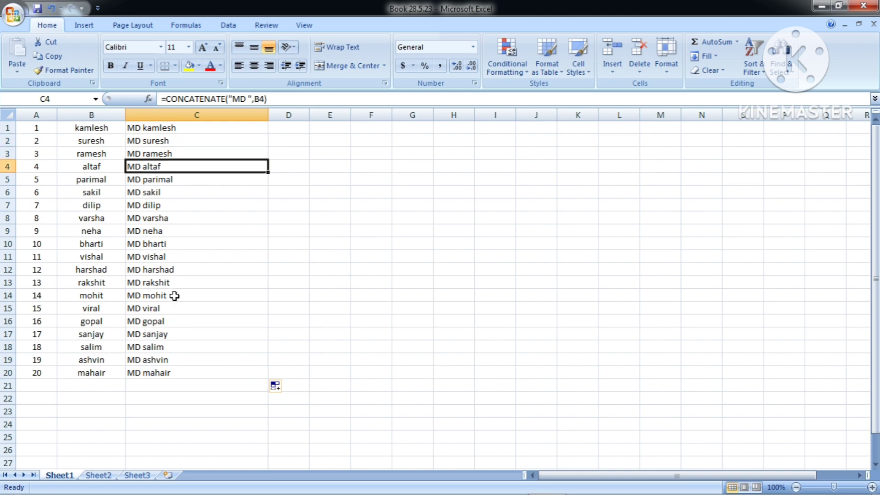
# - Copy the twenty MD commands in C1:C20 into a new Notepad document
pyautogui.click(172, 130)
pyautogui.moveTo(172, 130); pyautogui.dragTo(165, 375)
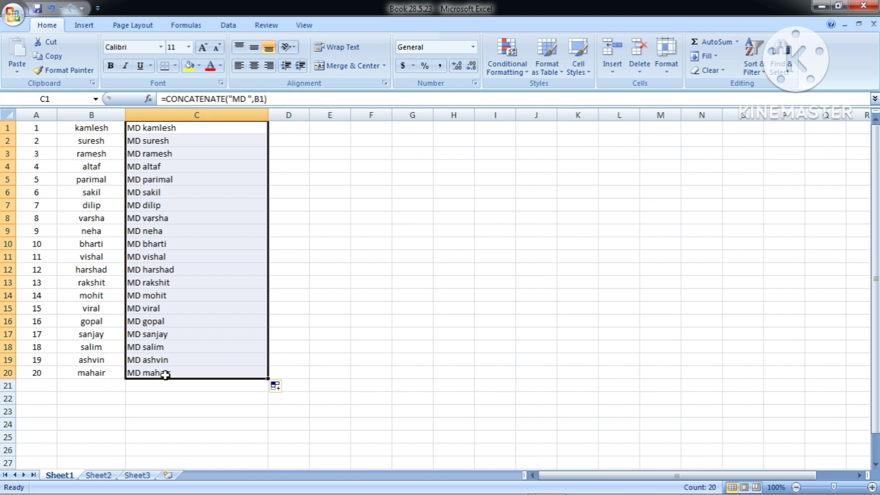
pyautogui.hotkey('ctrl', 'c')
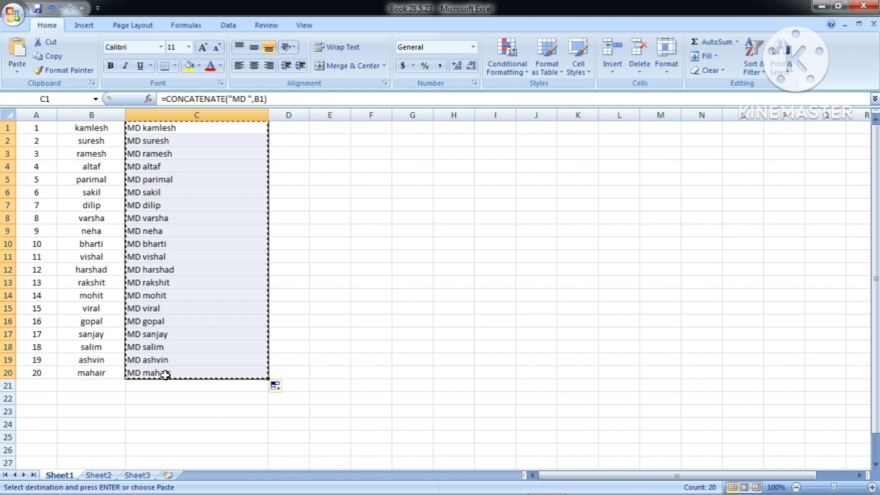
pyautogui.click(267, 482)
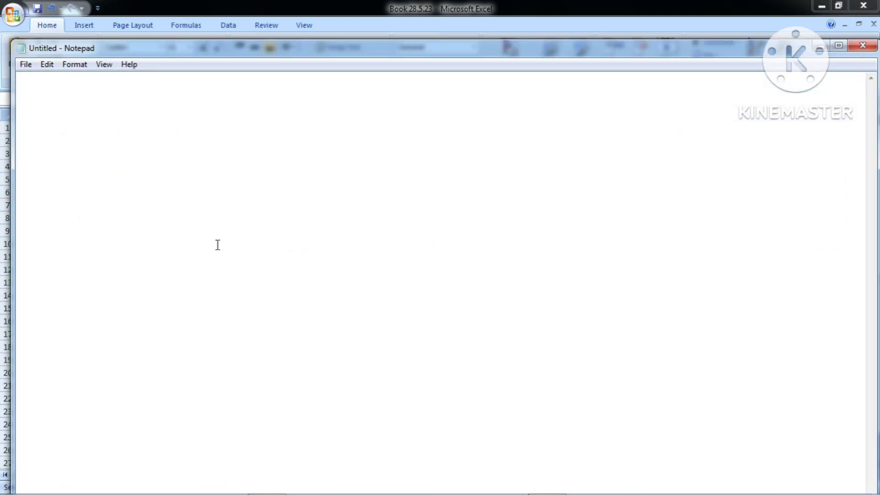
pyautogui.hotkey('ctrl', 'v')
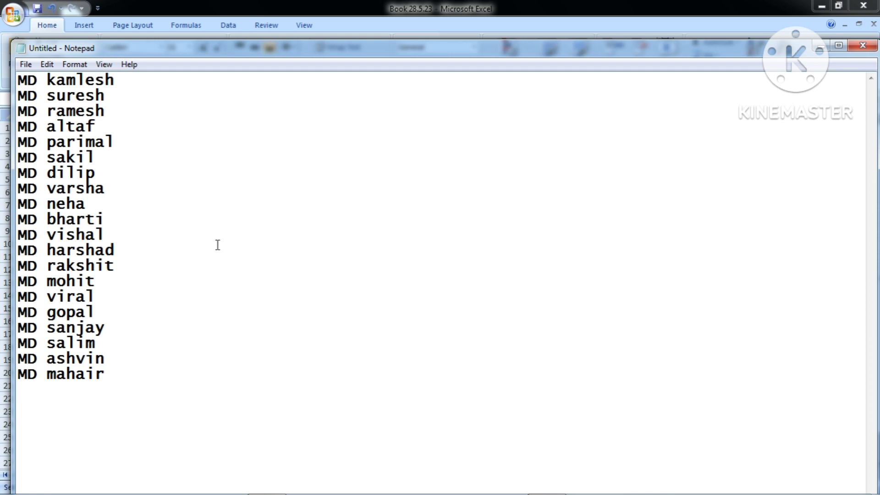
# - In the Save dialog, create a new folder 'boss' on Local Disk (D:) and open it
pyautogui.hotkey('ctrl', 's')
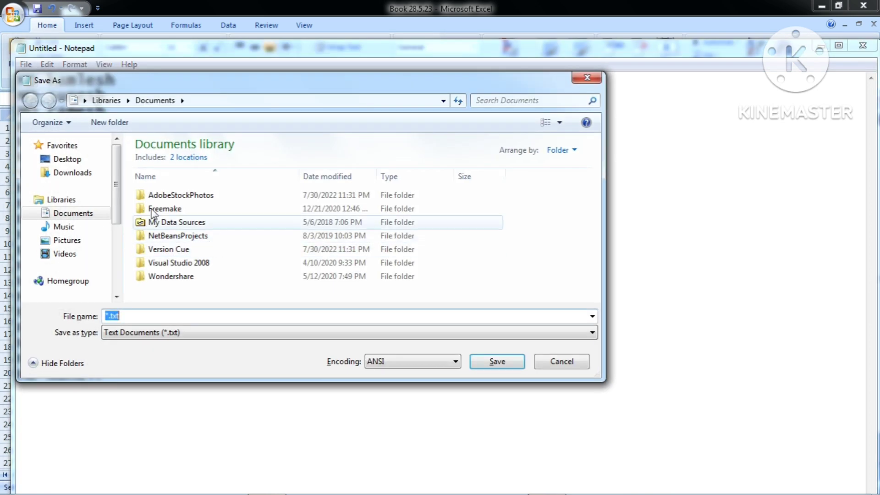
pyautogui.moveTo(116, 191); pyautogui.dragTo(116, 244)
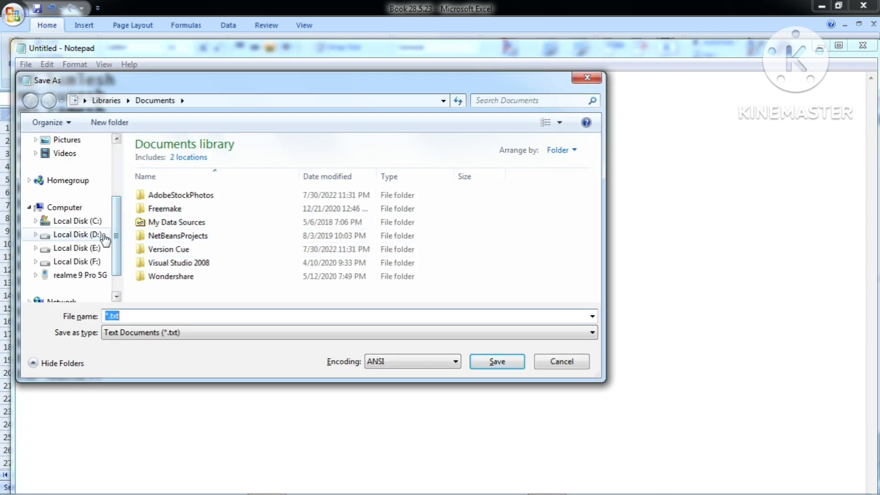
pyautogui.click(103, 234)
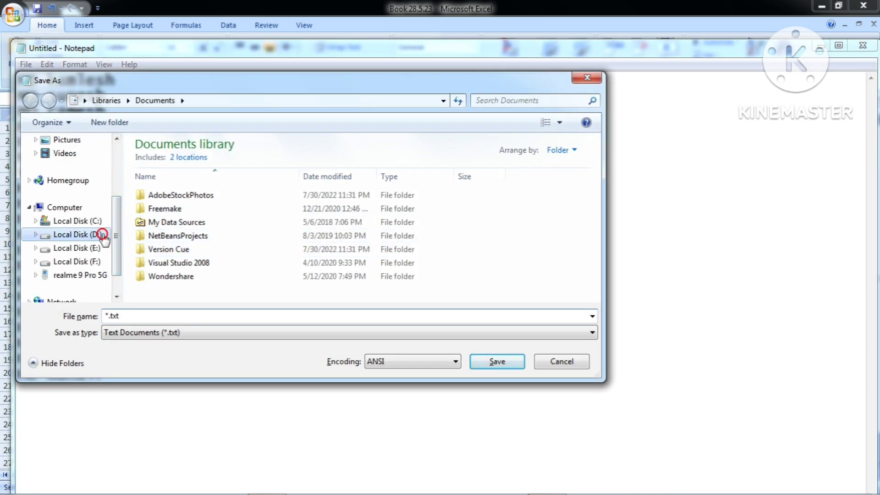
pyautogui.click(122, 127)
pyautogui.write('b')
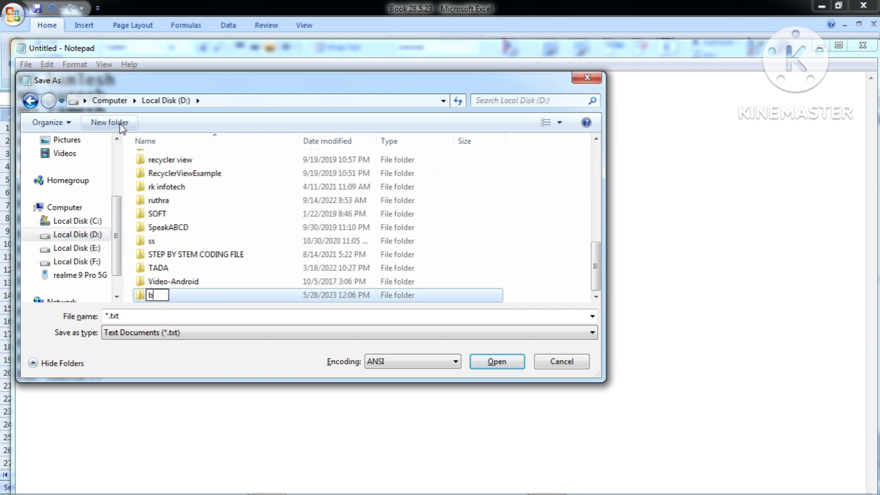
pyautogui.write('oss')
pyautogui.press('Return')
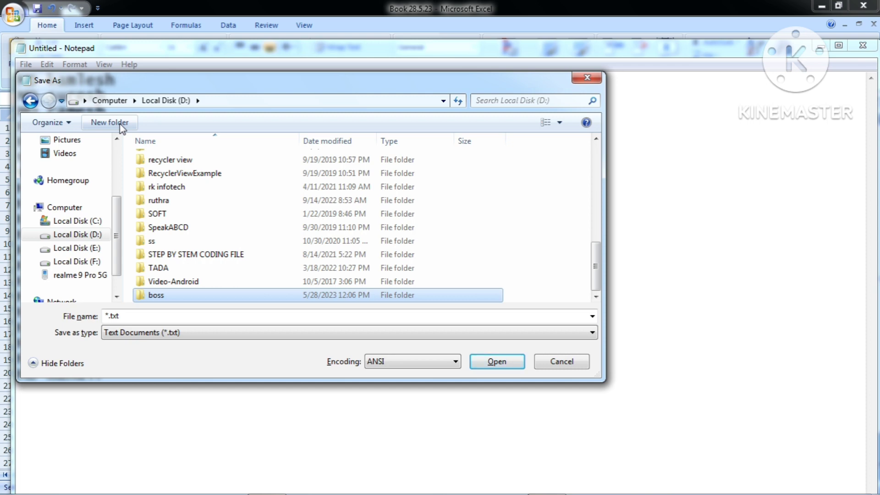
pyautogui.press('Return')
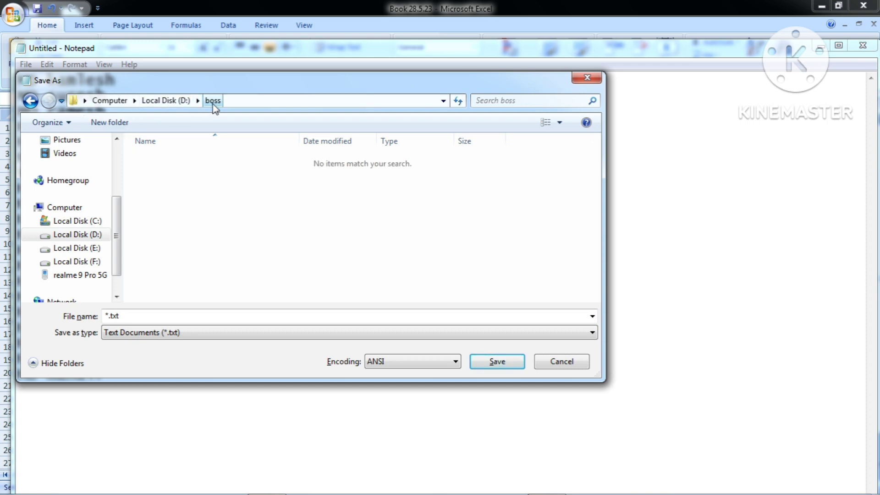
# - Save the MD list as name.bat with Save as type set to All Files
pyautogui.doubleClick(130, 317)
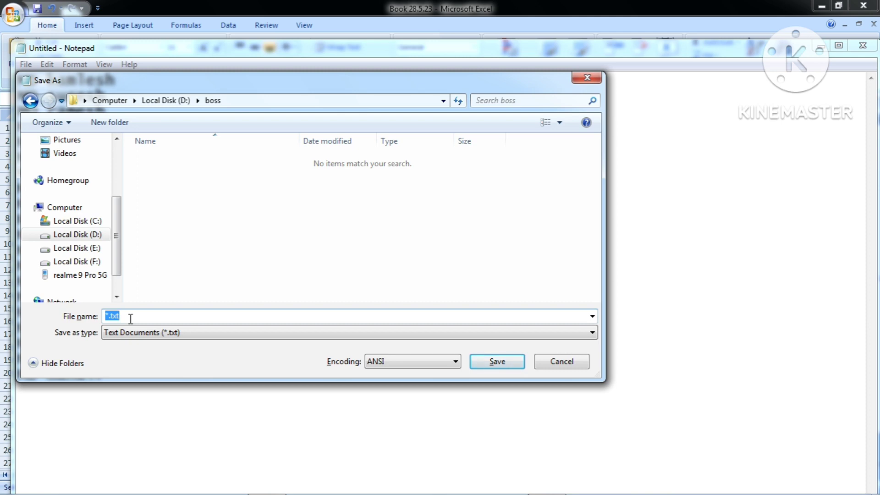
pyautogui.write('n')
pyautogui.write('ame.')
pyautogui.write('bat')
pyautogui.click(129, 333)
pyautogui.click(127, 355)
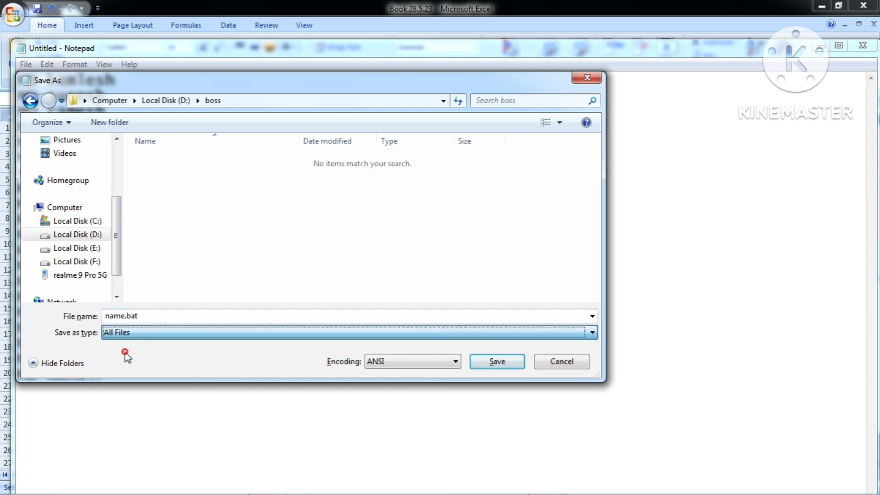
pyautogui.click(497, 362)
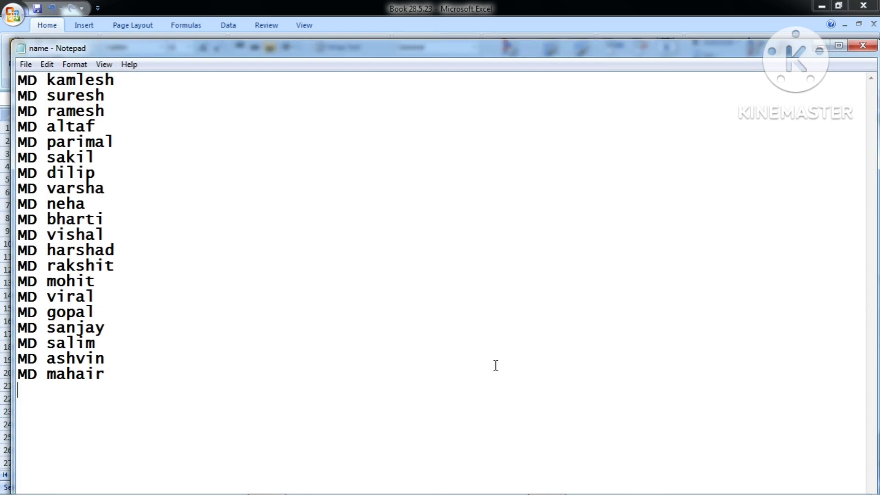
# - Close Notepad, cancel Excel's copy selection, and open Explorer's Computer view with Win+E
pyautogui.click(863, 45)
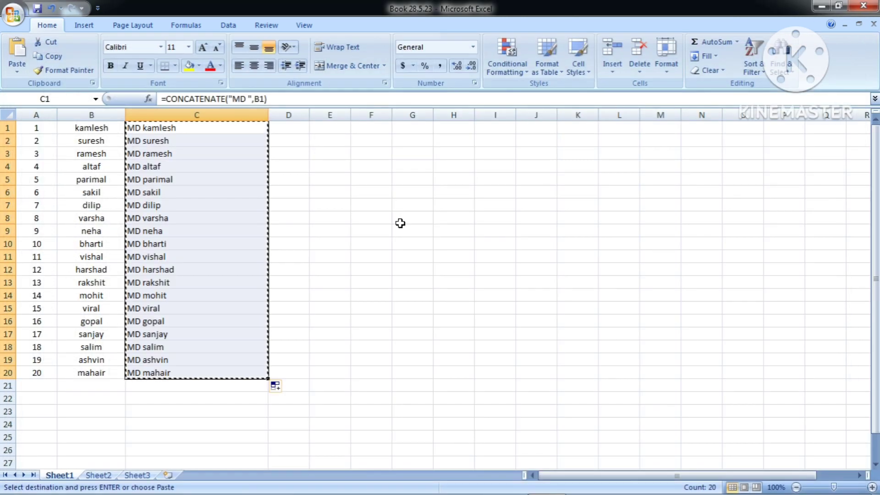
pyautogui.press('Escape')
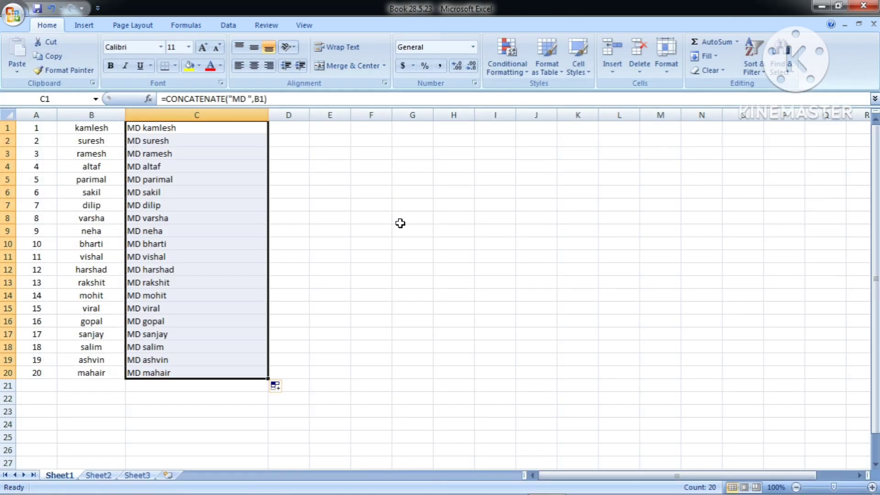
pyautogui.press('super+e')
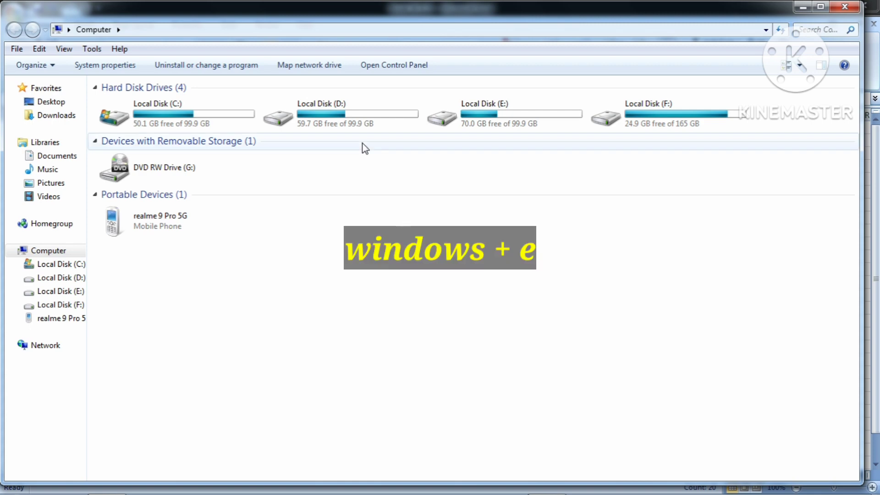
# - Open D:\boss and select the 'name' batch file inside it
pyautogui.doubleClick(346, 107)
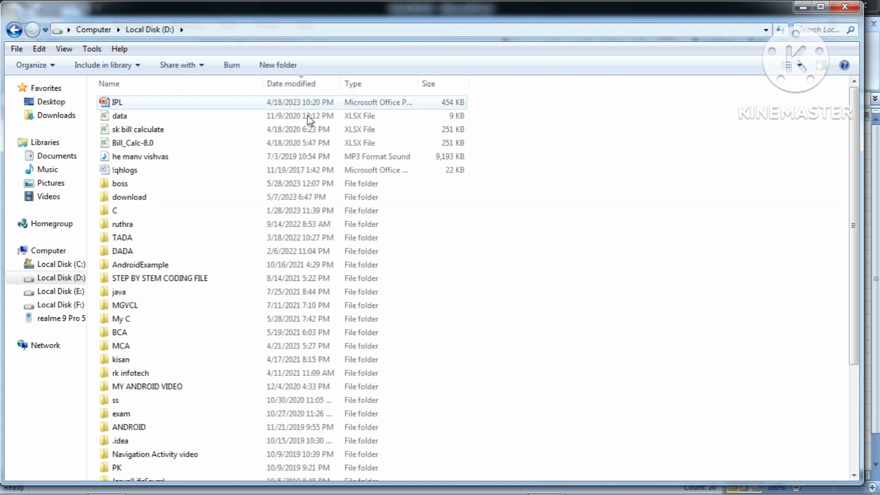
pyautogui.click(158, 186)
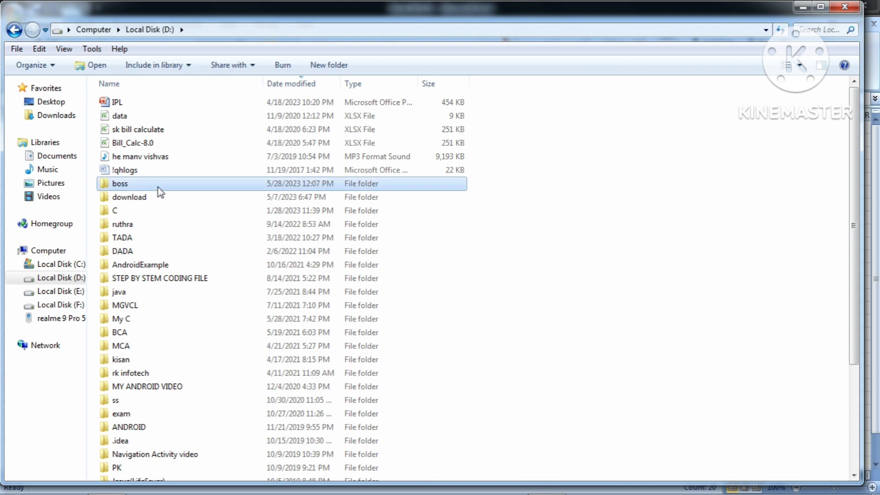
pyautogui.doubleClick(159, 188)
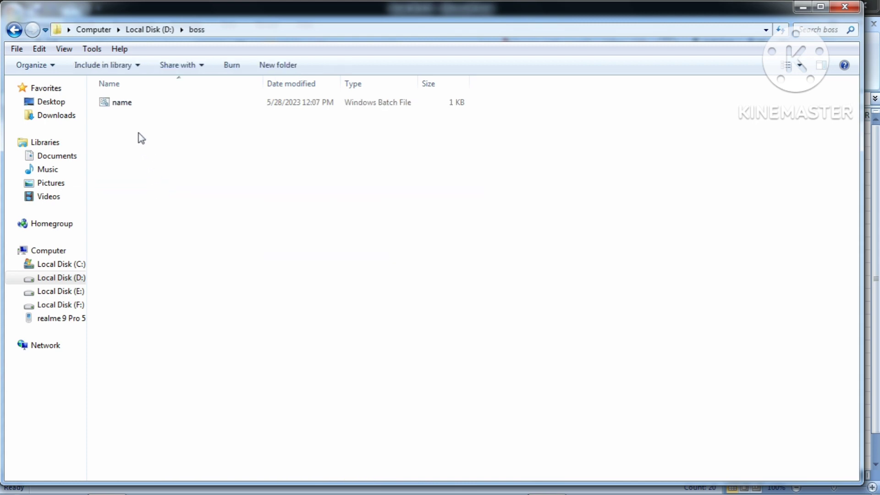
pyautogui.click(128, 105)
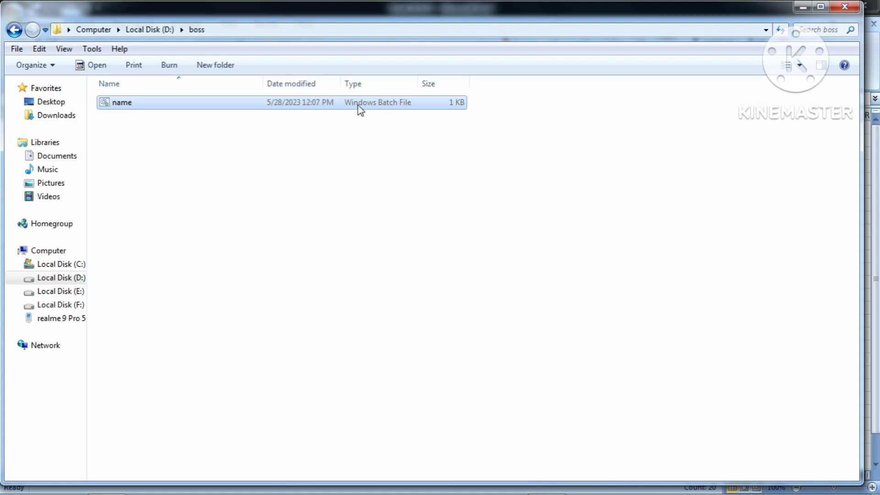
# - Run name.bat to create the twenty name folders, then select them all
pyautogui.doubleClick(228, 106)
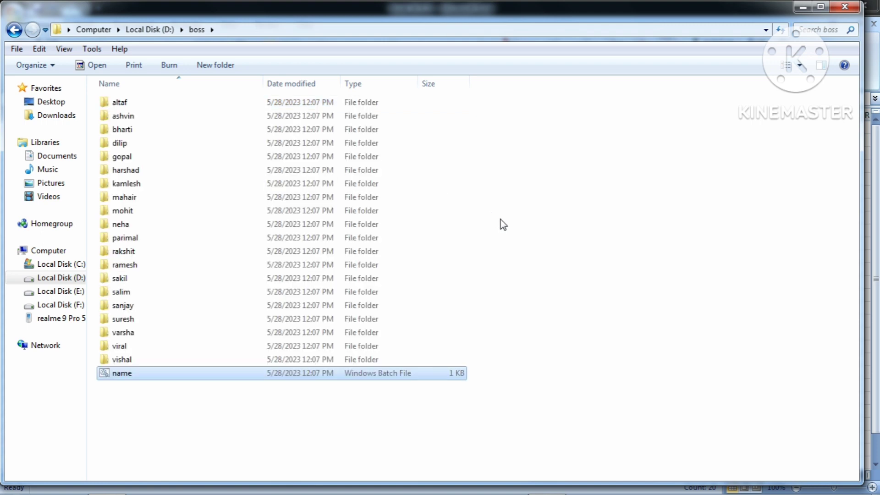
pyautogui.click(161, 104)
pyautogui.click(147, 145)
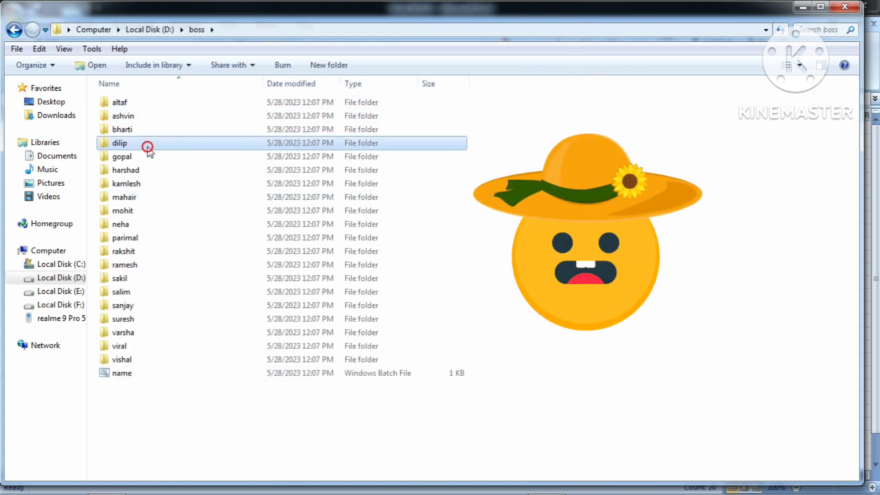
pyautogui.click(144, 158)
pyautogui.click(144, 172)
pyautogui.click(145, 185)
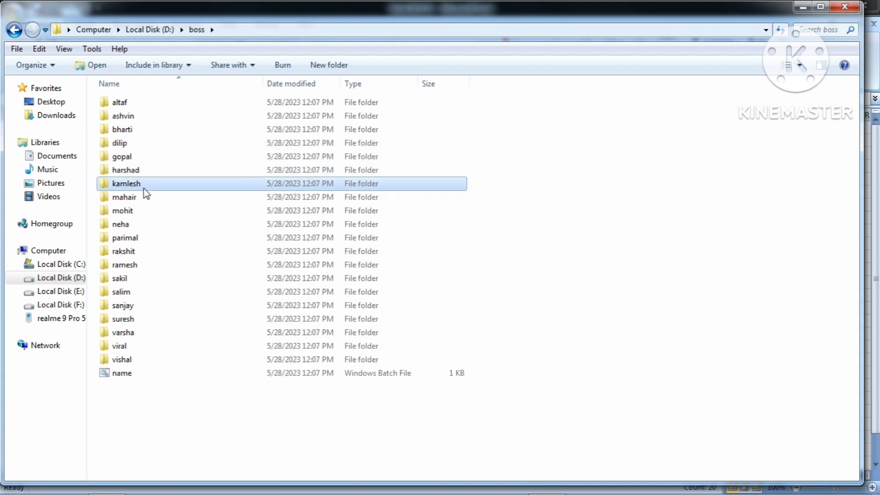
pyautogui.click(145, 197)
pyautogui.click(147, 254)
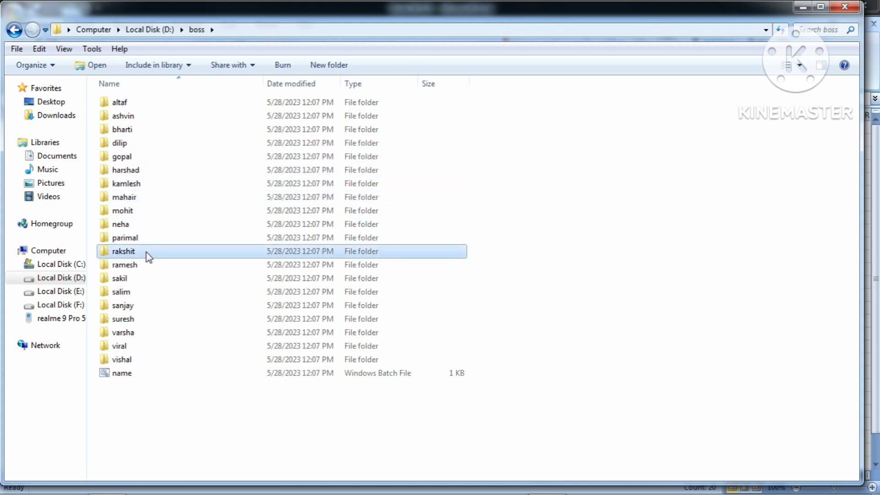
pyautogui.click(137, 114)
pyautogui.click(130, 104)
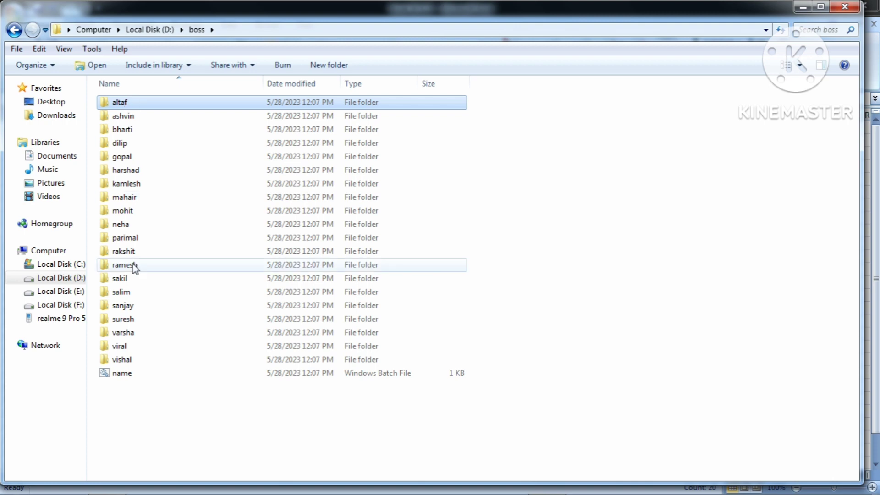
pyautogui.keyDown('shift'); pyautogui.click(128, 359); pyautogui.keyUp('shift')
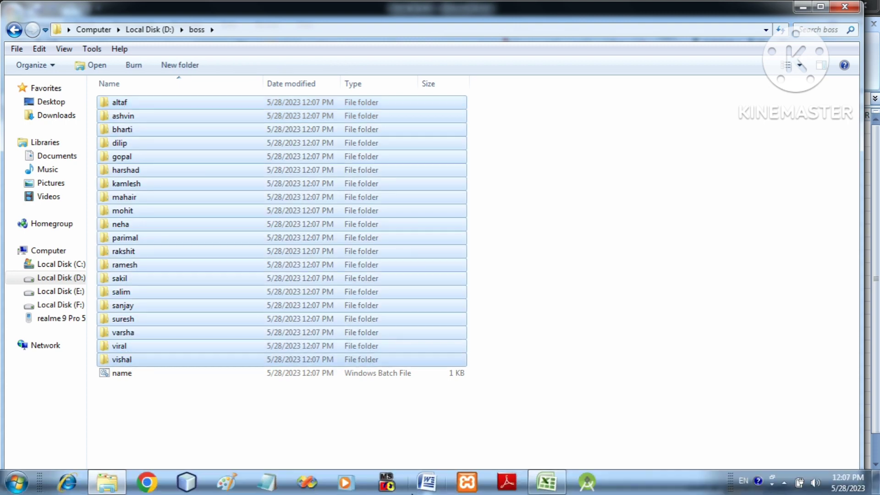
pyautogui.click(546, 482)
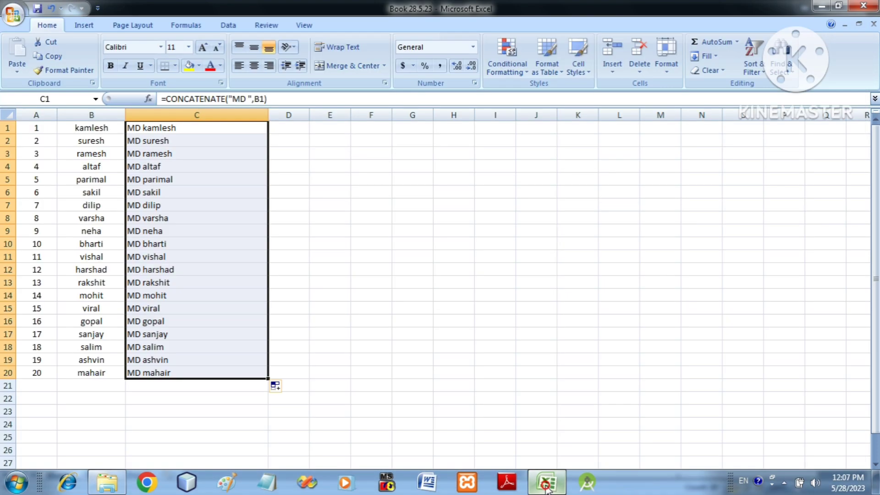
pyautogui.click(196, 166)
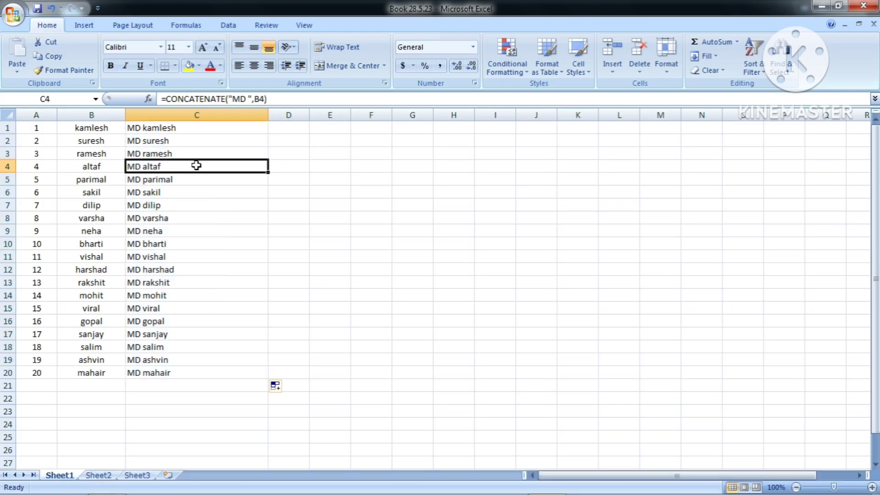
pyautogui.hotkey('alt', 'Tab')
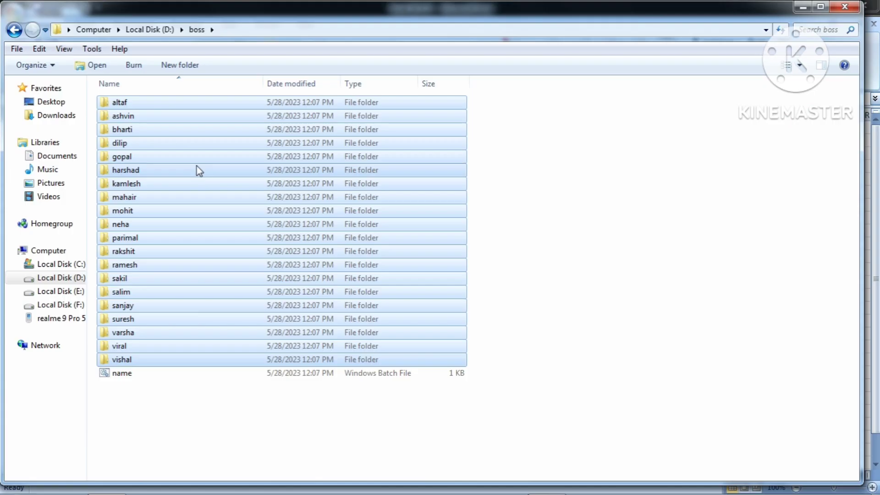
pyautogui.click(581, 221)
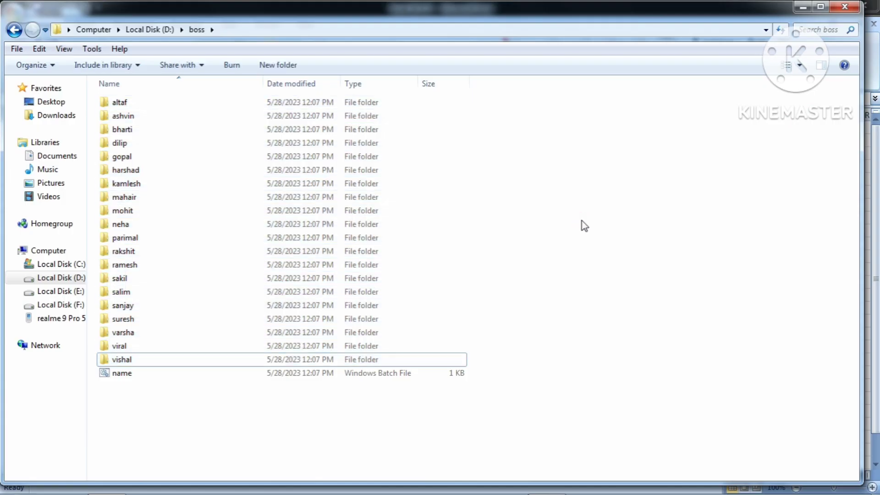